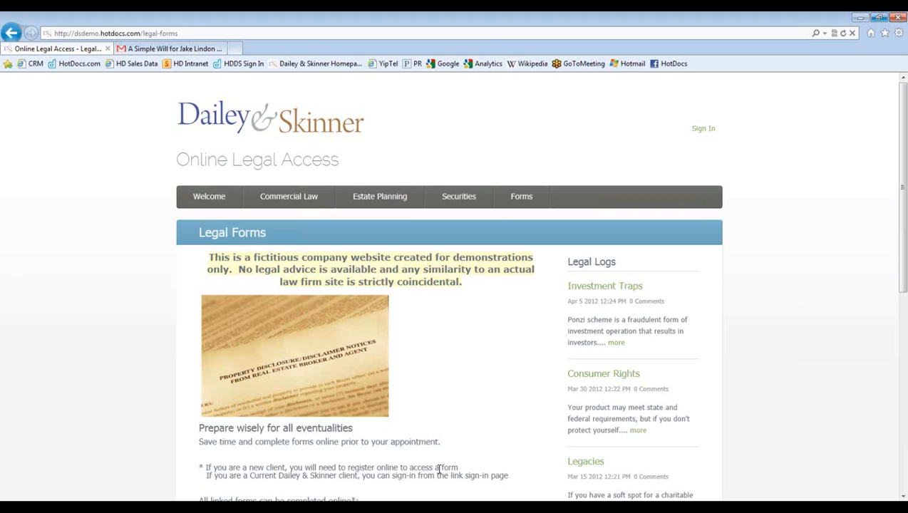
- Scroll down the Legal Forms page and open the Simple Will form
{"action": "scroll", "coordinate": [429, 487], "scroll_direction": "down", "scroll_amount": 3}
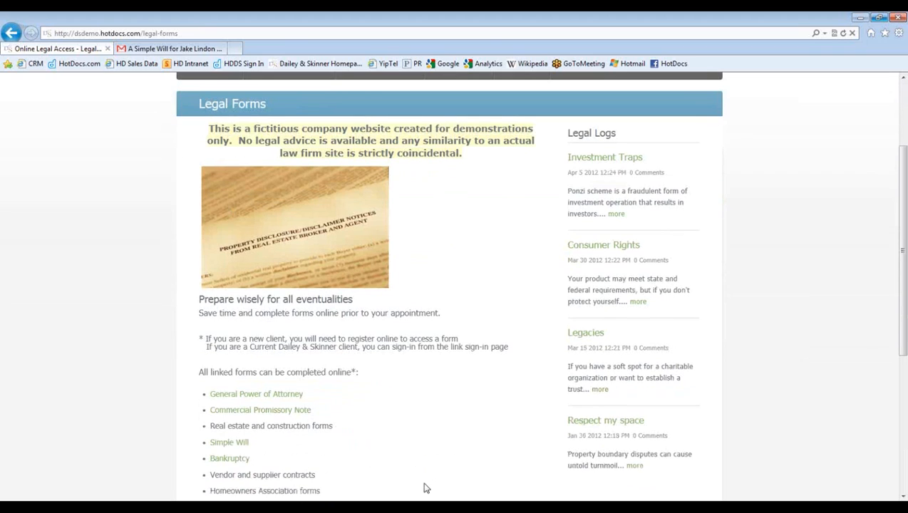
{"action": "scroll", "coordinate": [418, 425], "scroll_direction": "down", "scroll_amount": 1}
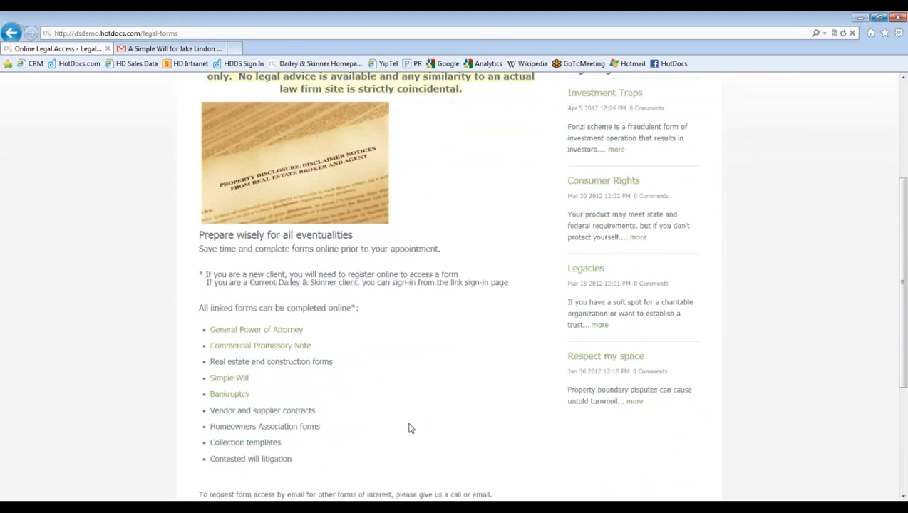
{"action": "left_click", "coordinate": [225, 379]}
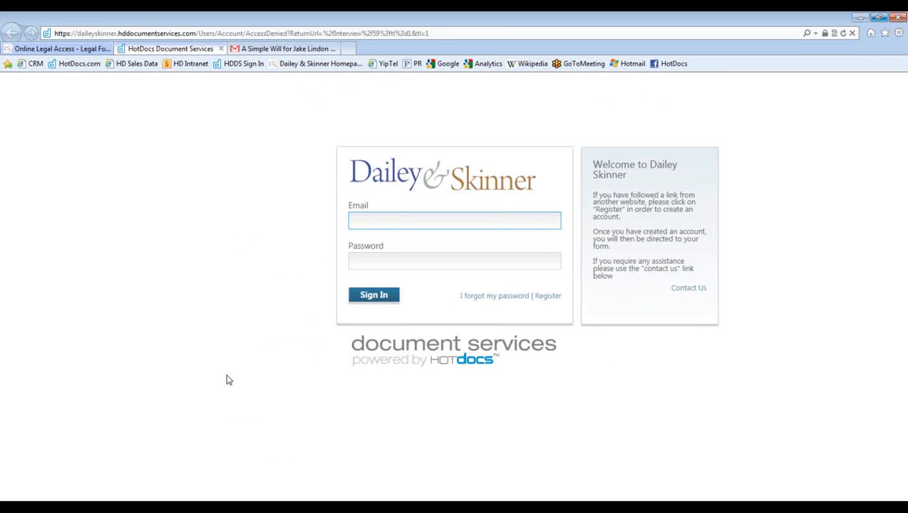
- Enter the client's e-mail address and account password on the sign-in form
{"action": "key", "text": "Tab"}
{"action": "type", "text": "*******"}
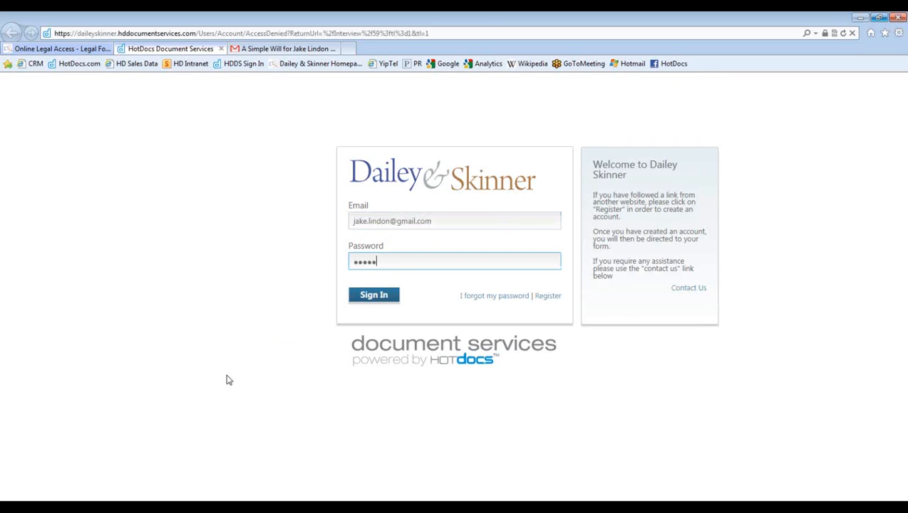
{"action": "type", "text": "*"}
- Sign in so the Simple Will interview loads at Testator Information
{"action": "left_click", "coordinate": [373, 298]}
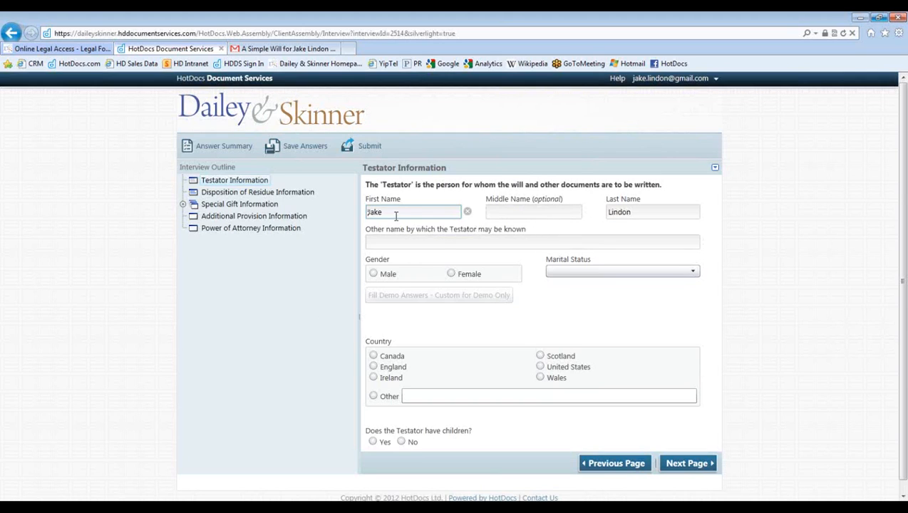
- Set the testator to Male and Married, then fill the page with demo answers
{"action": "left_click", "coordinate": [373, 275]}
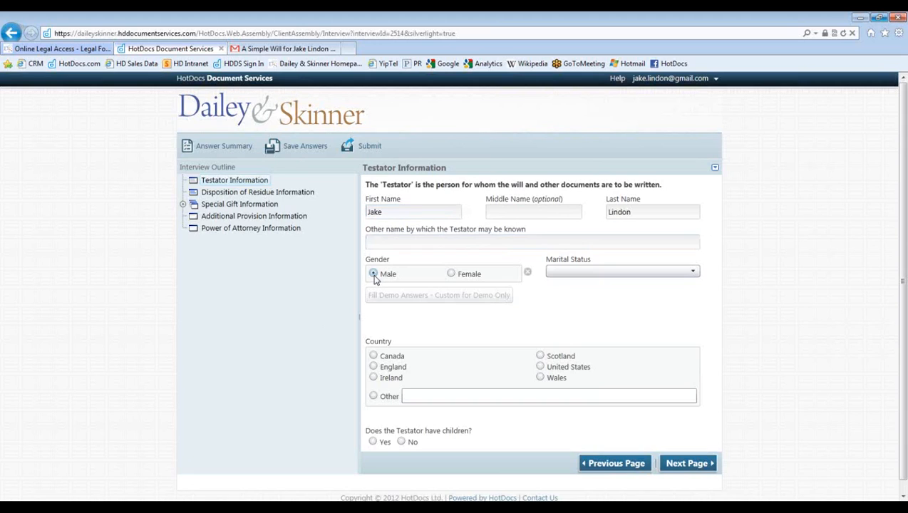
{"action": "left_click", "coordinate": [600, 277]}
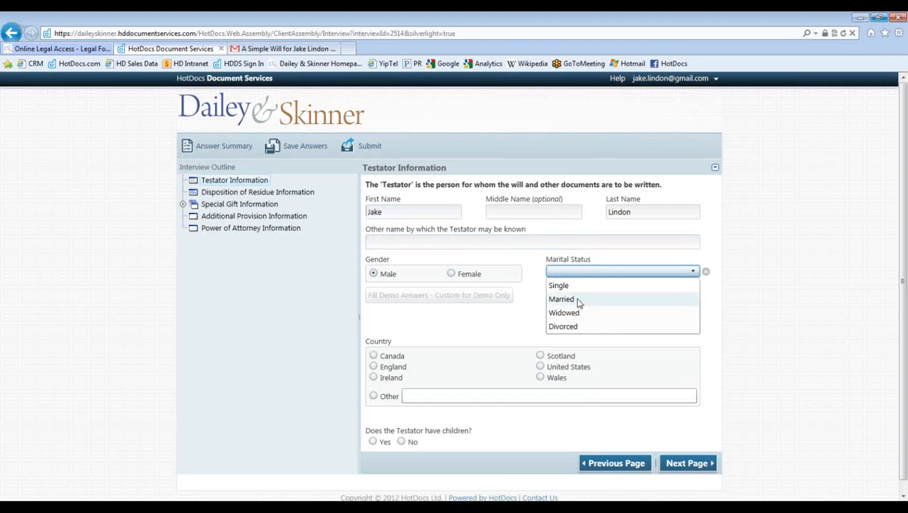
{"action": "left_click", "coordinate": [562, 299]}
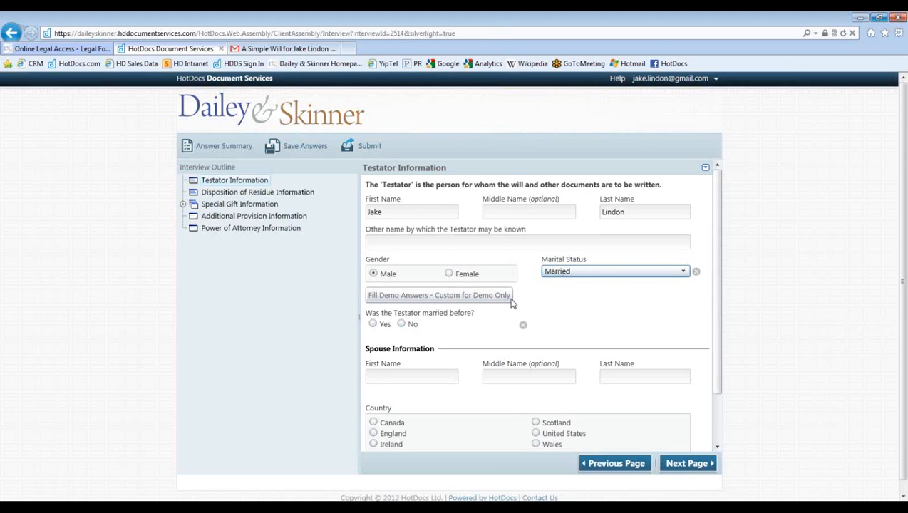
{"action": "left_click", "coordinate": [572, 279]}
{"action": "left_click", "coordinate": [567, 285]}
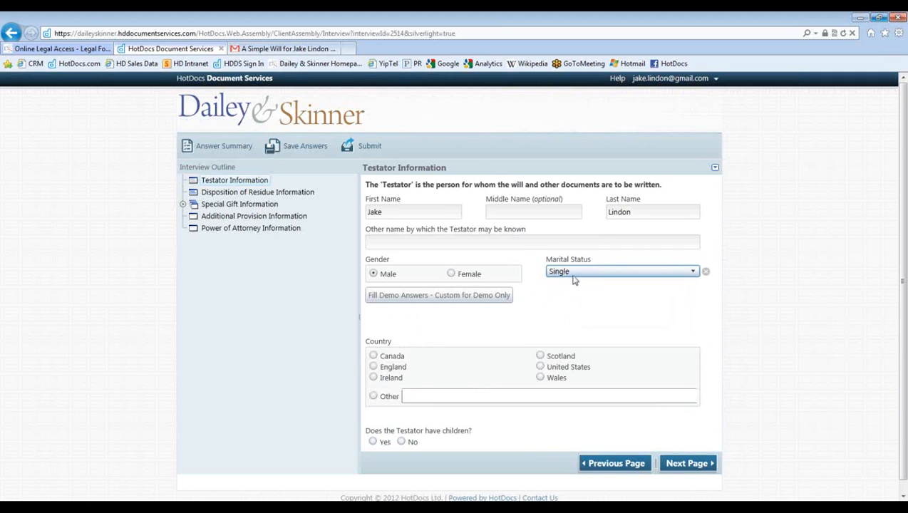
{"action": "left_click", "coordinate": [573, 278]}
{"action": "left_click", "coordinate": [575, 300]}
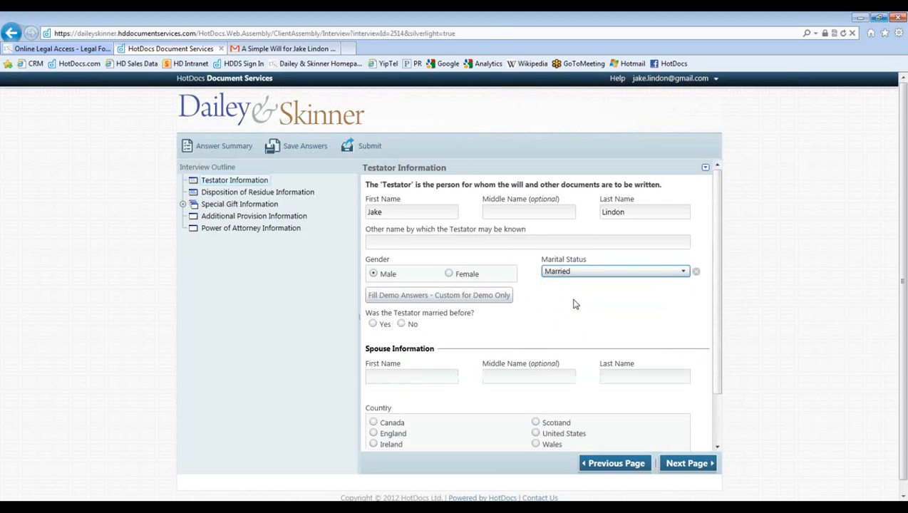
{"action": "left_click", "coordinate": [414, 295]}
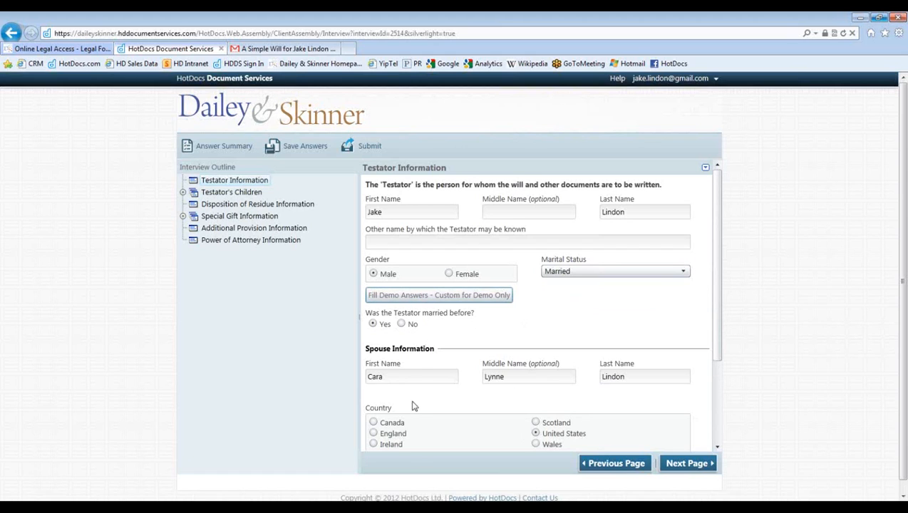
{"action": "left_click", "coordinate": [719, 437]}
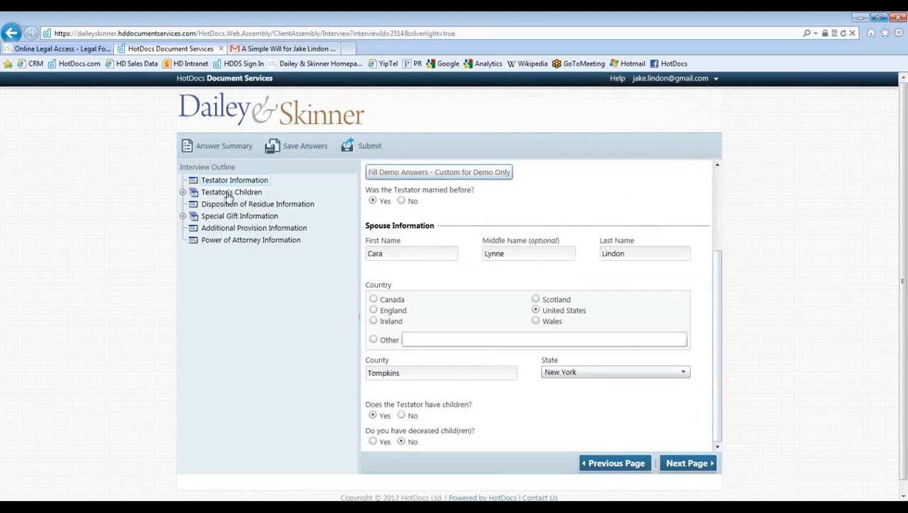
- Review the children, residue split, gifts 'a pony!' and 'all my tools', and executor provisions
{"action": "left_click", "coordinate": [228, 194]}
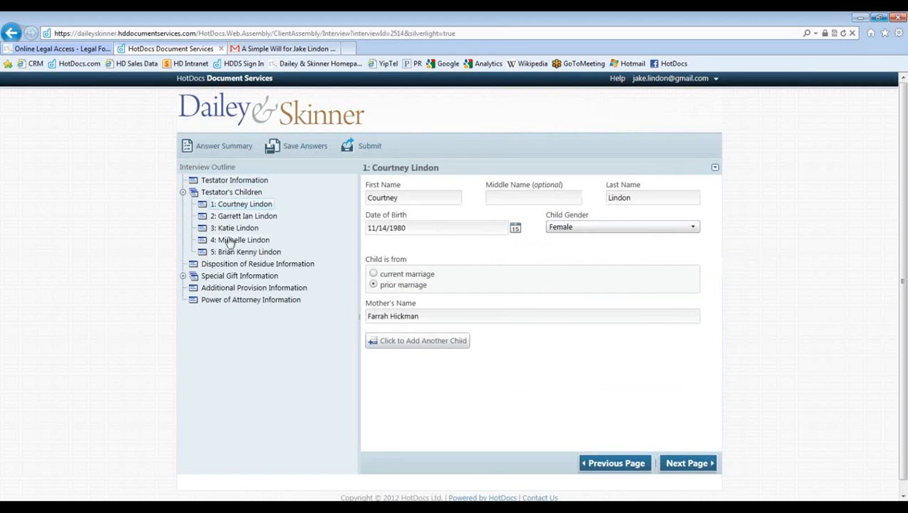
{"action": "left_click", "coordinate": [229, 264]}
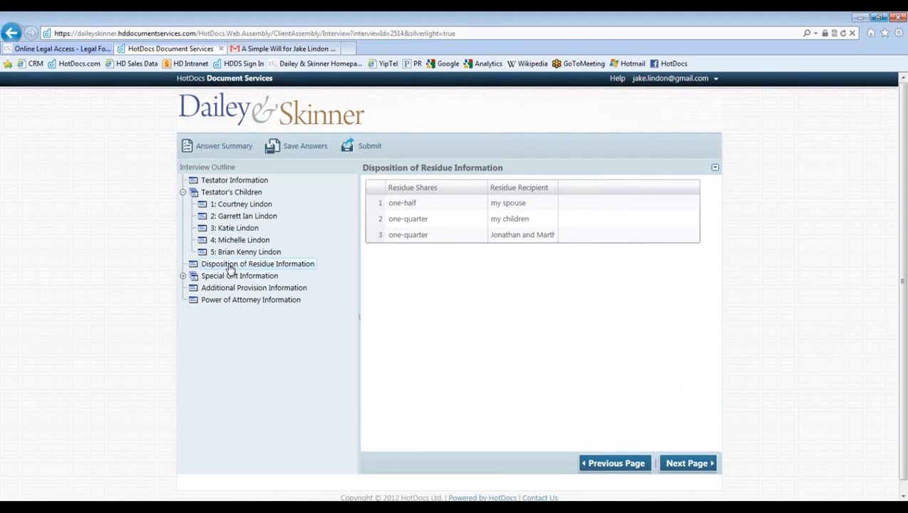
{"action": "left_click", "coordinate": [228, 276]}
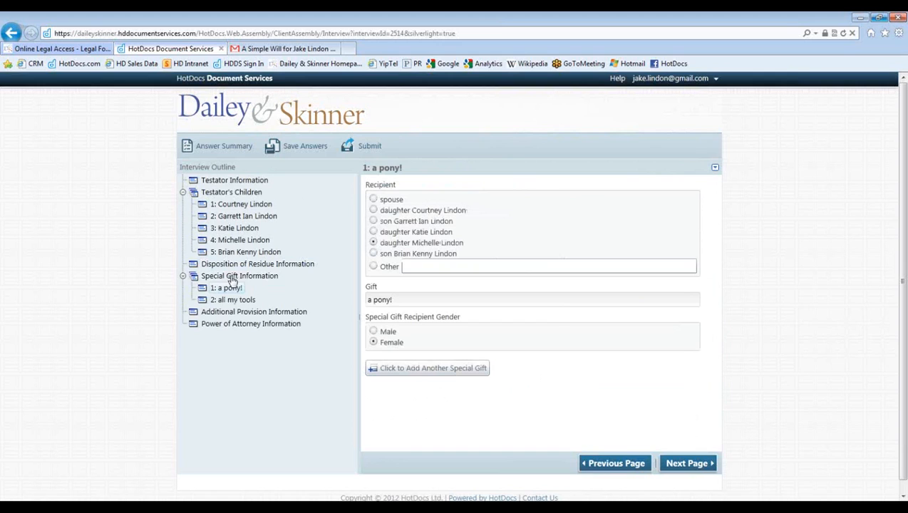
{"action": "left_click", "coordinate": [229, 300]}
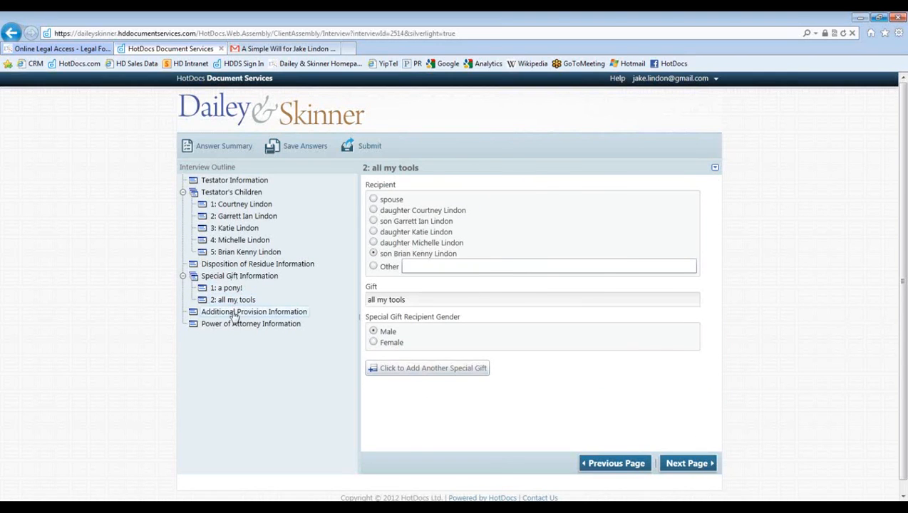
{"action": "left_click", "coordinate": [234, 313]}
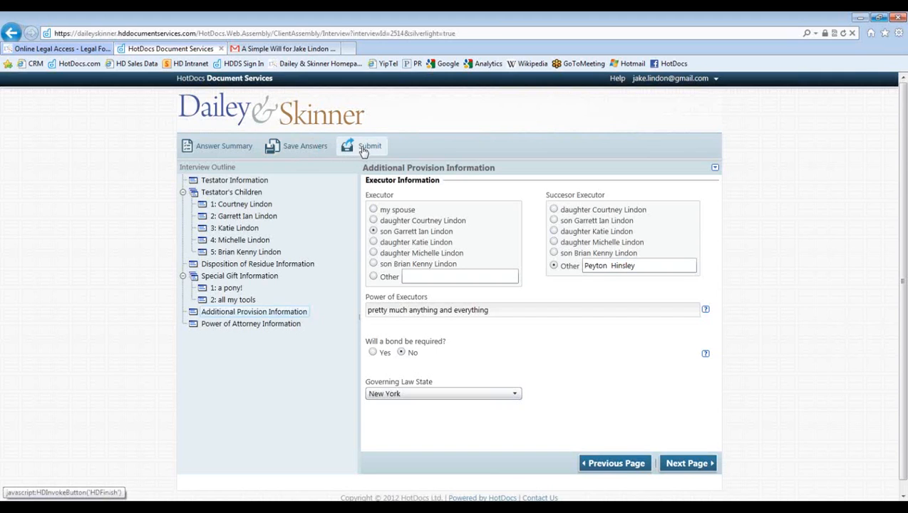
- Submit the will interview, confirm the warning, and sign out of the client account
{"action": "left_click", "coordinate": [359, 145]}
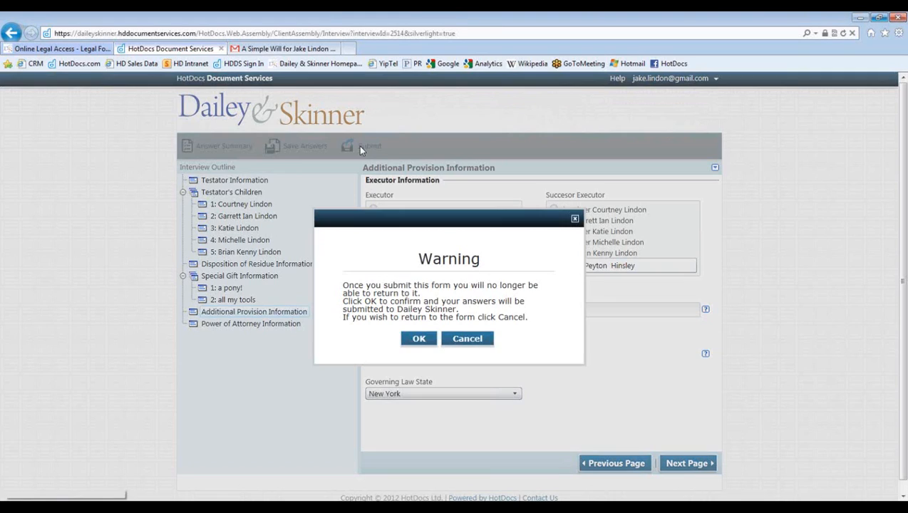
{"action": "left_click", "coordinate": [420, 339]}
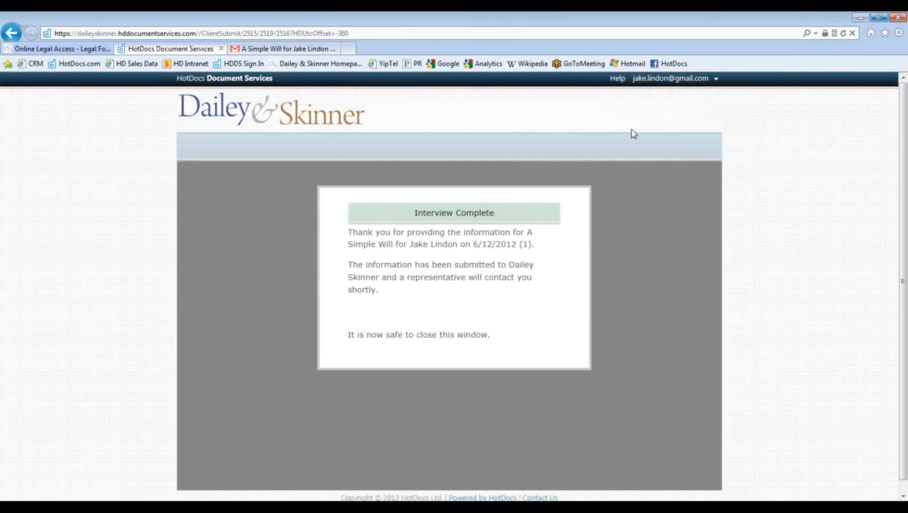
{"action": "left_click", "coordinate": [716, 79]}
{"action": "left_click", "coordinate": [645, 117]}
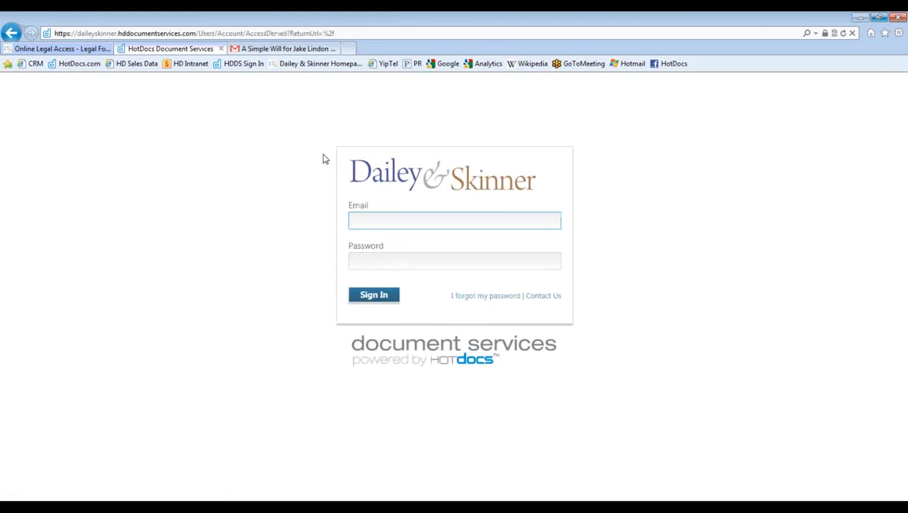
- Close the Internet Explorer portal tab and sign in as the attorney in Chrome
{"action": "left_click", "coordinate": [221, 49]}
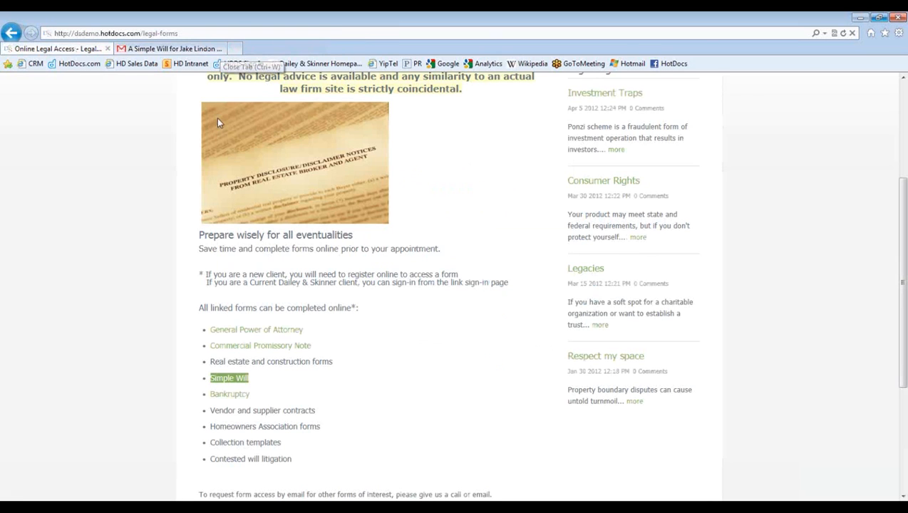
{"action": "mouse_move", "coordinate": [297, 510]}
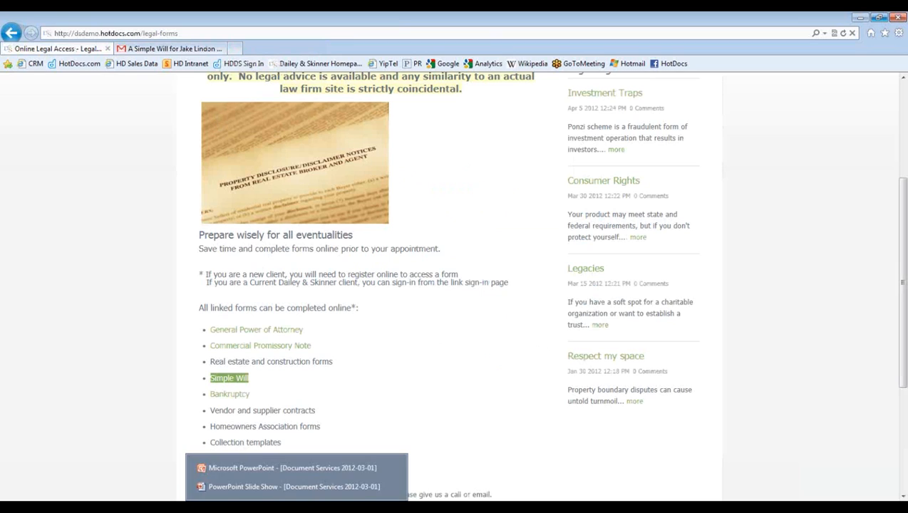
{"action": "left_click", "coordinate": [331, 508]}
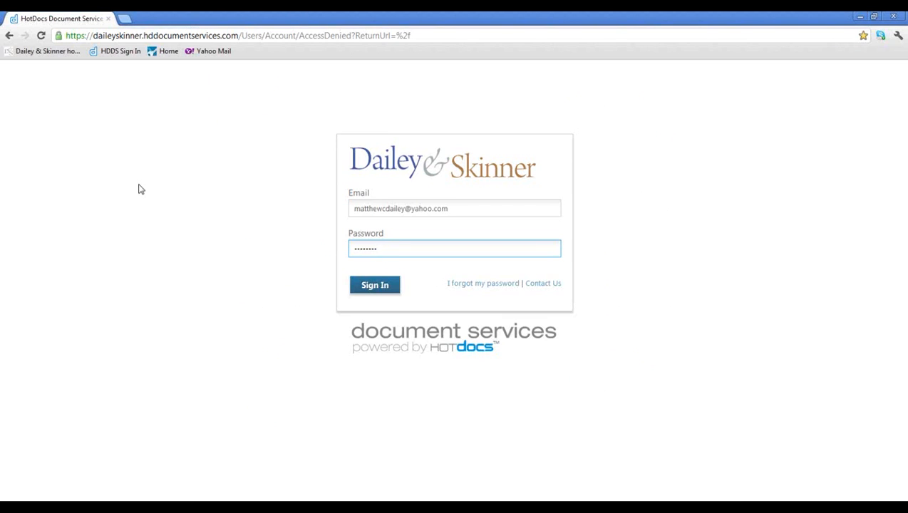
{"action": "left_click", "coordinate": [372, 286]}
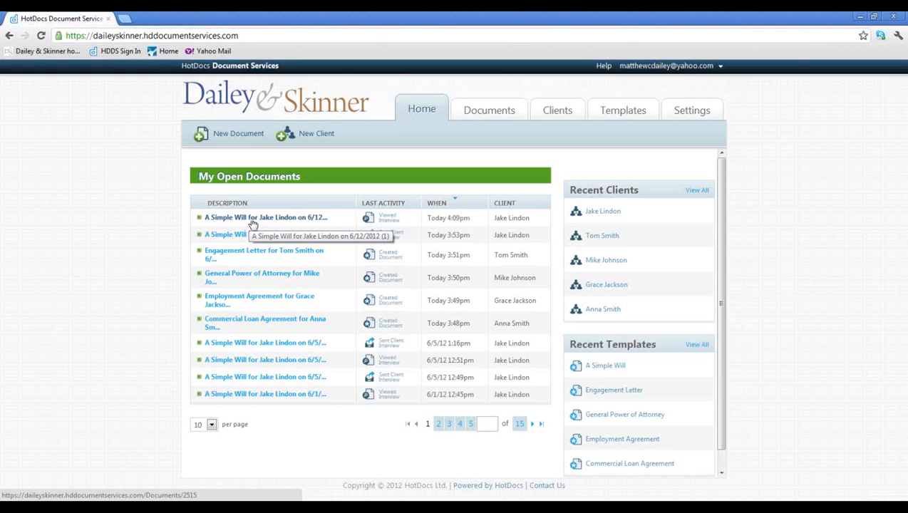
- Open the newest 'A Simple Will…' document under My Open Documents
{"action": "left_click", "coordinate": [257, 220]}
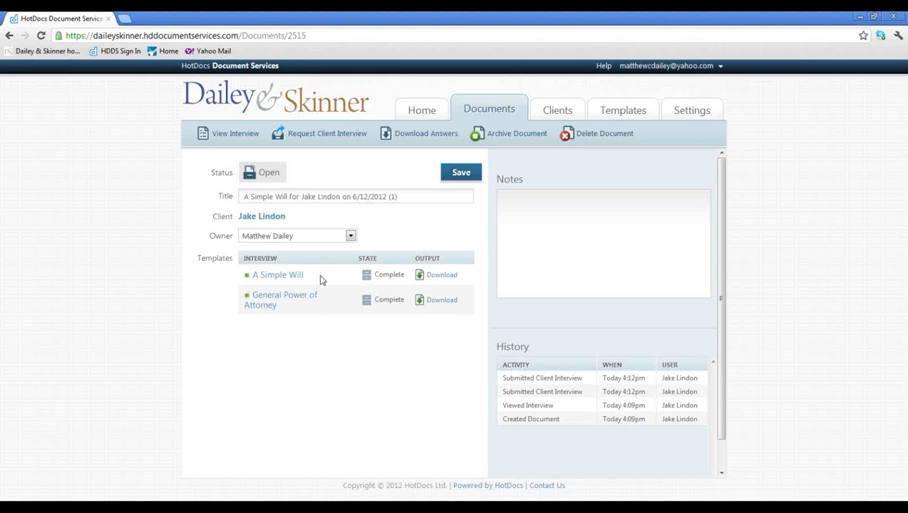
- Reopen the Simple Will's completed interview with View Interview
{"action": "left_click", "coordinate": [231, 140]}
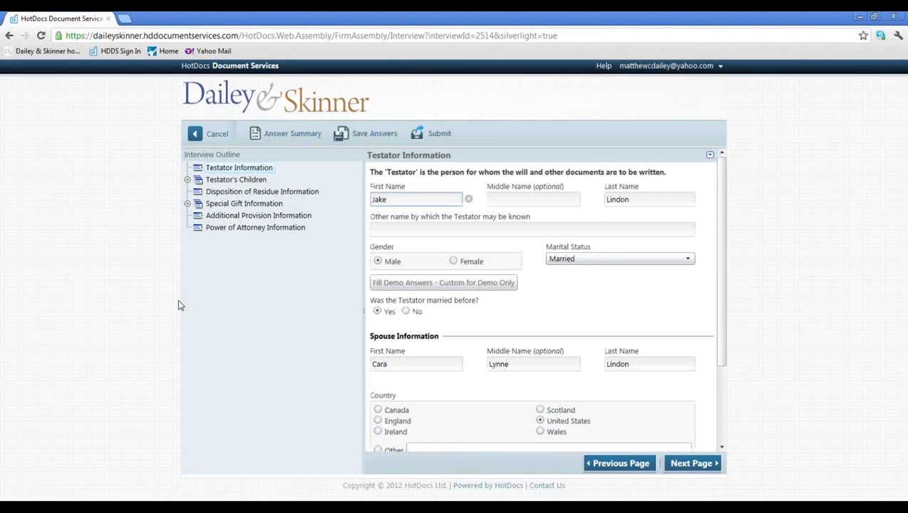
- Browse the children, residue division and special gifts sections of the interview
{"action": "left_click", "coordinate": [238, 181]}
{"action": "left_click", "coordinate": [235, 216]}
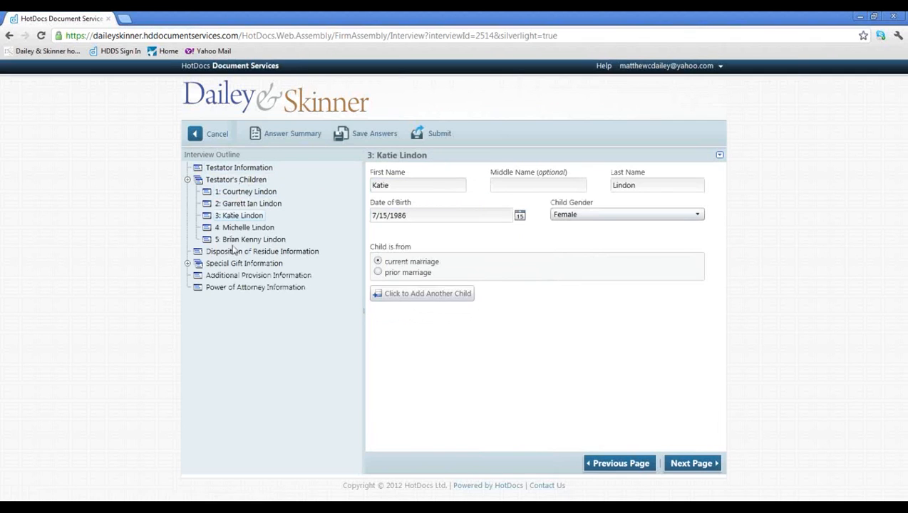
{"action": "left_click", "coordinate": [236, 253]}
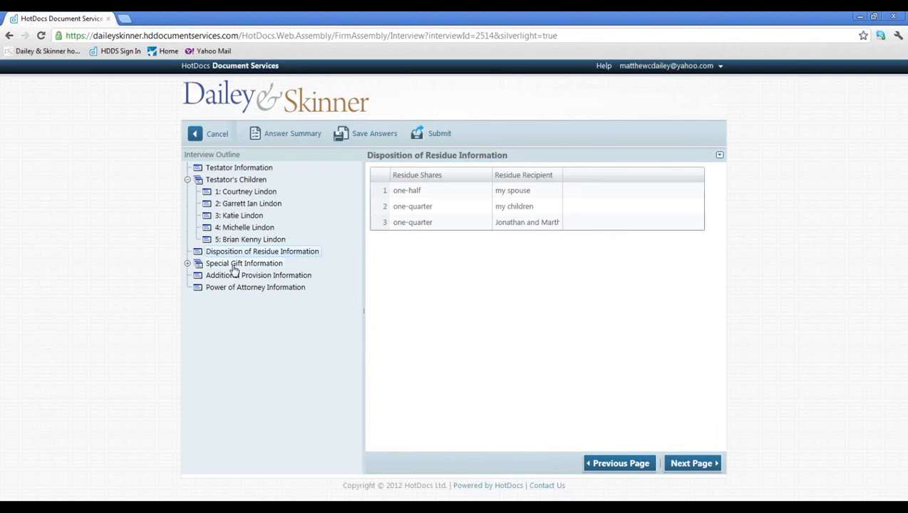
{"action": "left_click", "coordinate": [232, 265]}
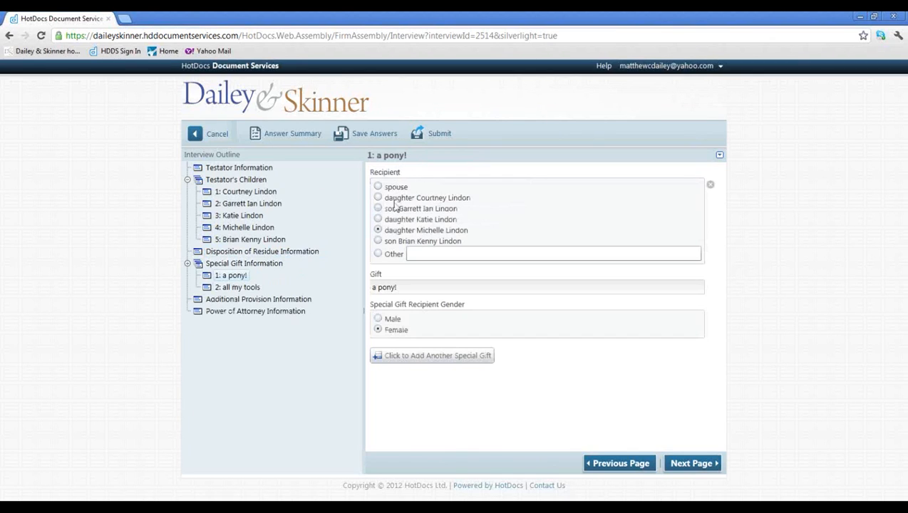
- Delete the '1: a pony!' gift repetition and resubmit the interview
{"action": "left_click", "coordinate": [720, 155]}
{"action": "left_click", "coordinate": [644, 221]}
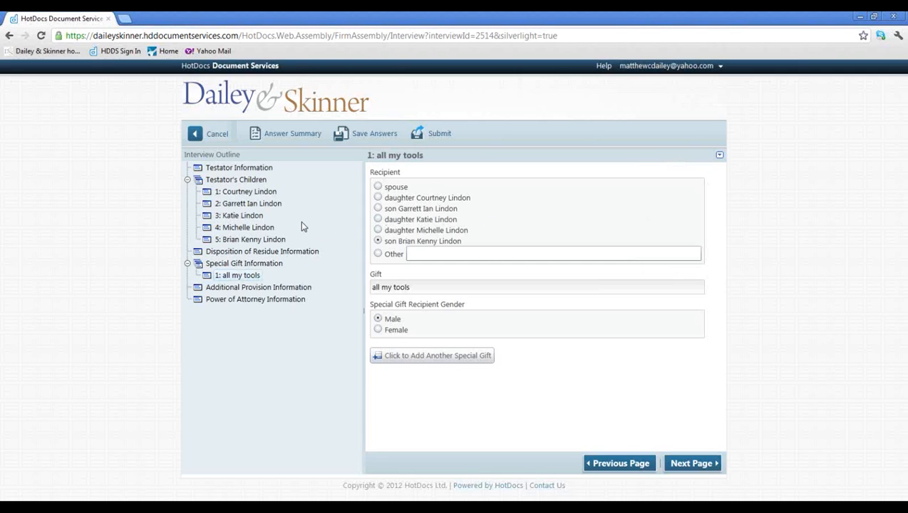
{"action": "left_click", "coordinate": [436, 133]}
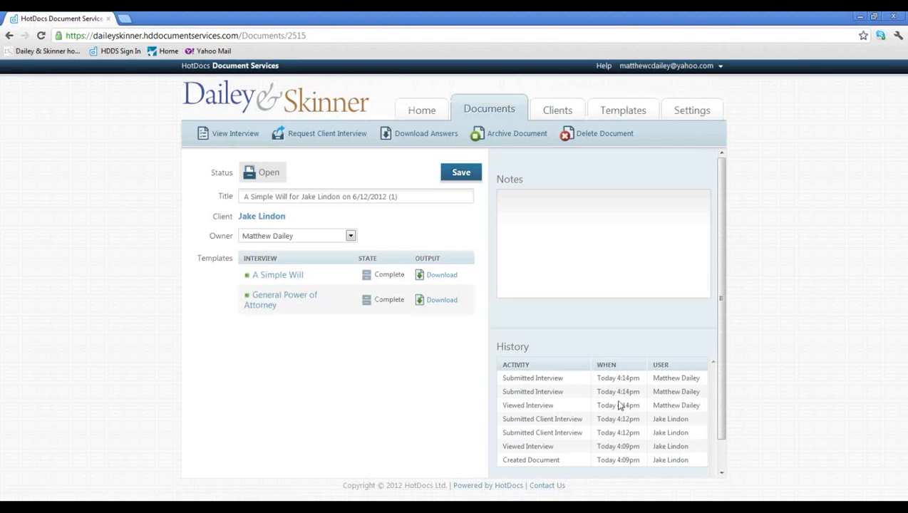
- Download the assembled Simple Will as an .rtf file and open it in Word
{"action": "left_click", "coordinate": [441, 277]}
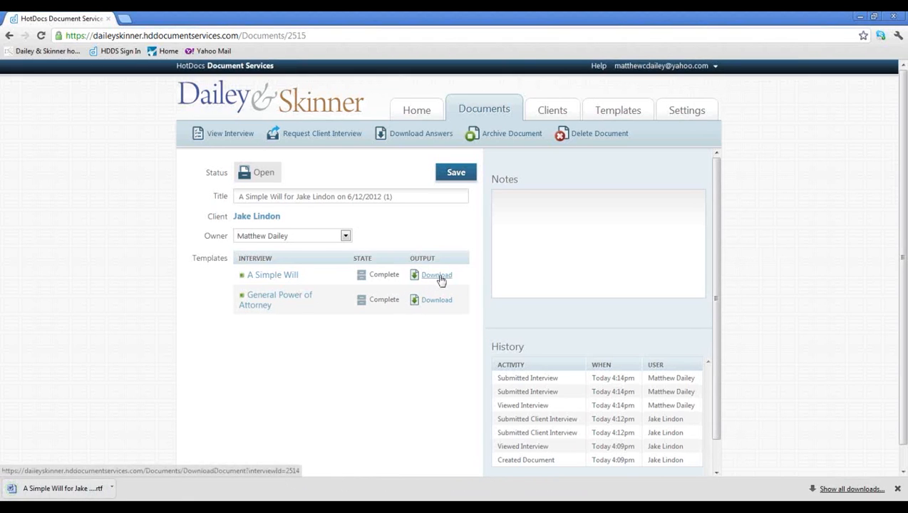
{"action": "left_click", "coordinate": [64, 489]}
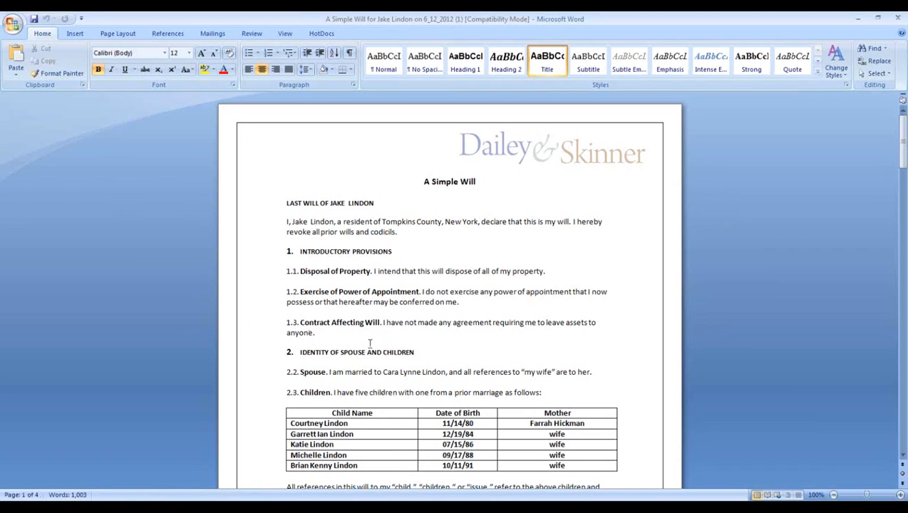
- Scroll through the 4-page generated will in Word, then exit Word
{"action": "scroll", "coordinate": [370, 344], "scroll_direction": "down", "scroll_amount": 1}
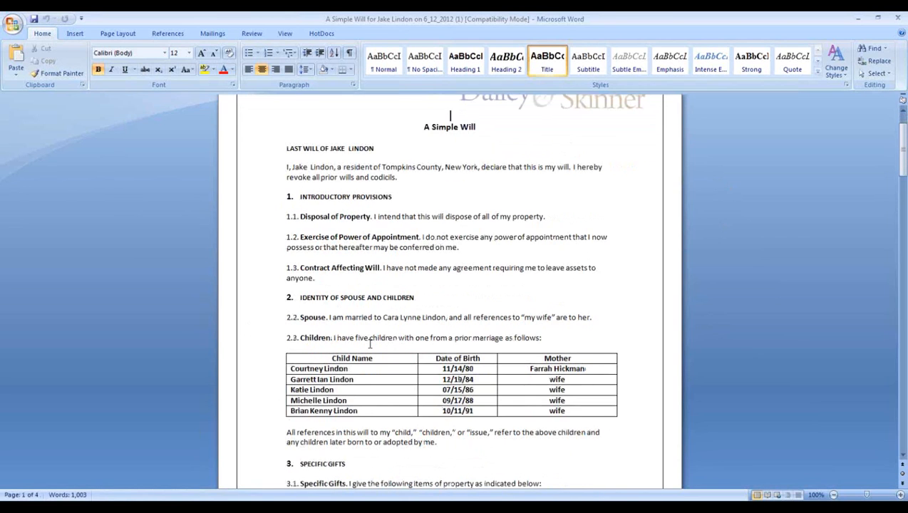
{"action": "scroll", "coordinate": [370, 344], "scroll_direction": "down", "scroll_amount": 7}
{"action": "scroll", "coordinate": [370, 343], "scroll_direction": "down", "scroll_amount": 1}
{"action": "scroll", "coordinate": [370, 344], "scroll_direction": "up", "scroll_amount": 7}
{"action": "scroll", "coordinate": [370, 344], "scroll_direction": "up", "scroll_amount": 3}
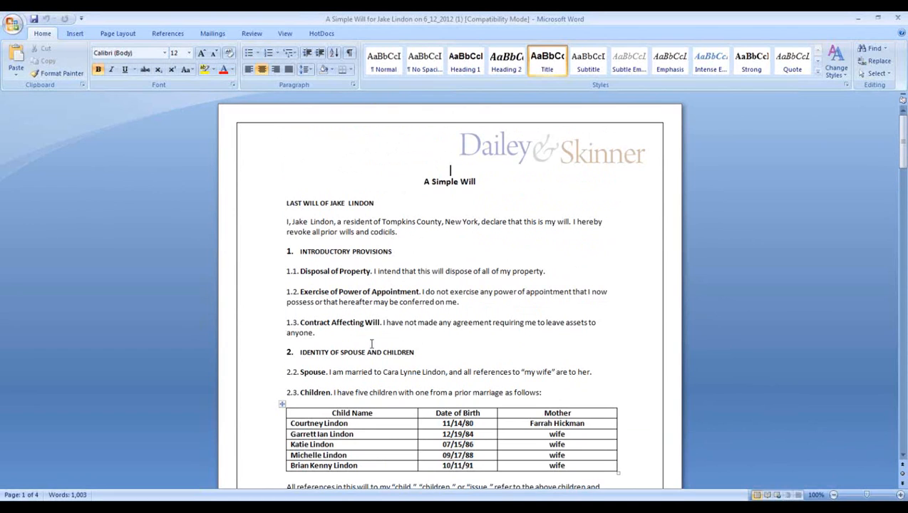
{"action": "left_click", "coordinate": [897, 18]}
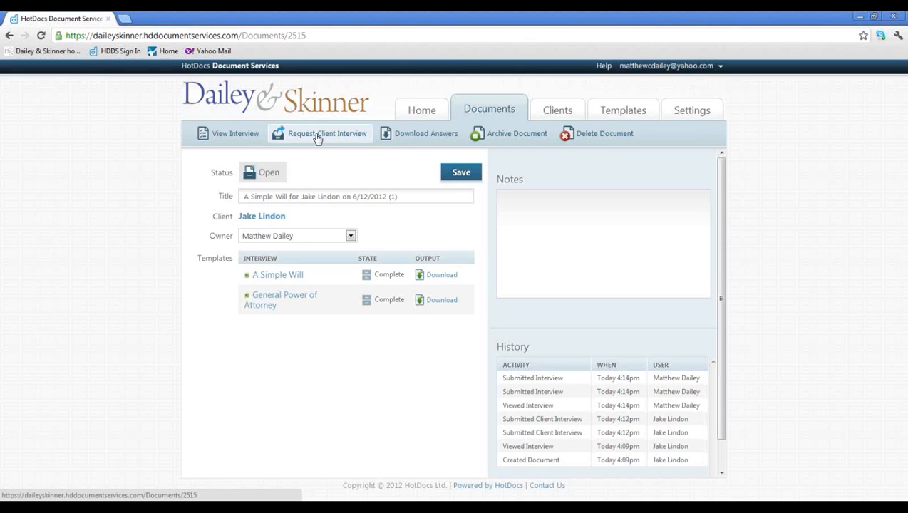
- Re-send the interview request e-mail to the client
{"action": "left_click", "coordinate": [318, 138]}
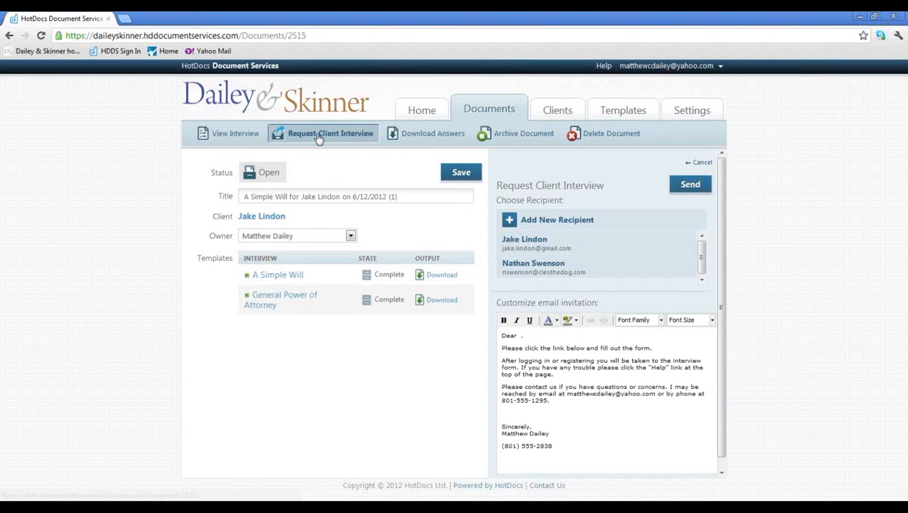
{"action": "left_click", "coordinate": [538, 244]}
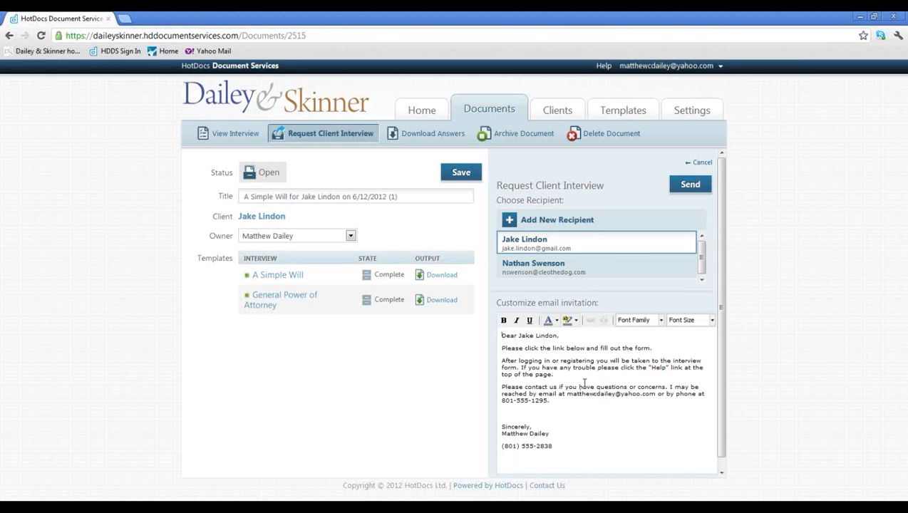
{"action": "left_click", "coordinate": [692, 185]}
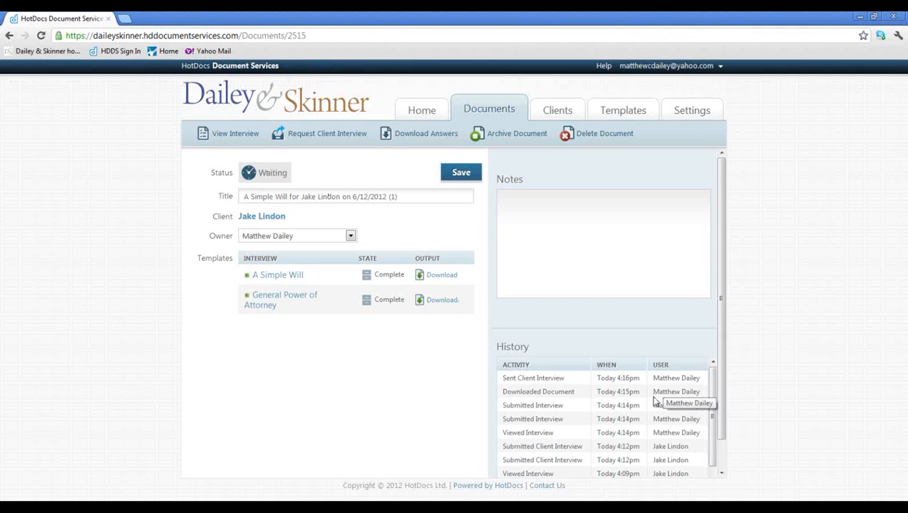
- Bring the client's Gmail window forward, showing the HotDocs invitation e-mail
{"action": "mouse_move", "coordinate": [331, 508]}
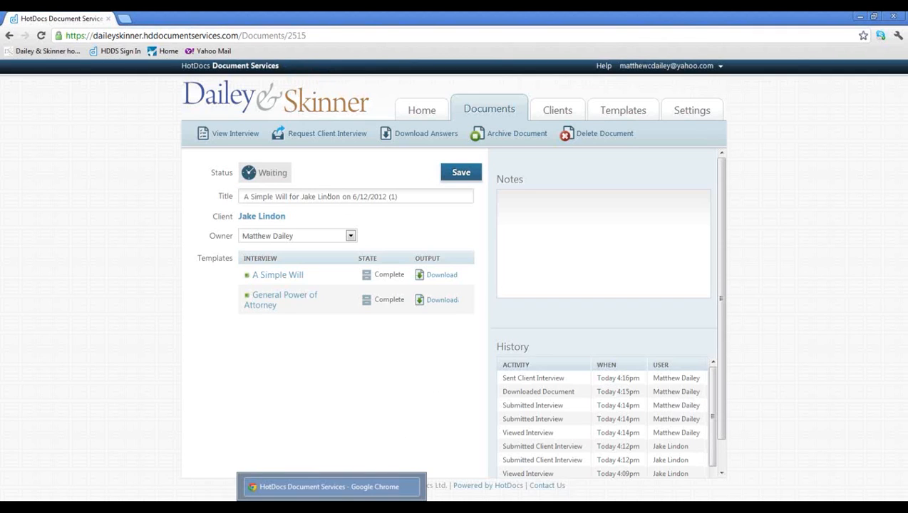
{"action": "mouse_move", "coordinate": [370, 508]}
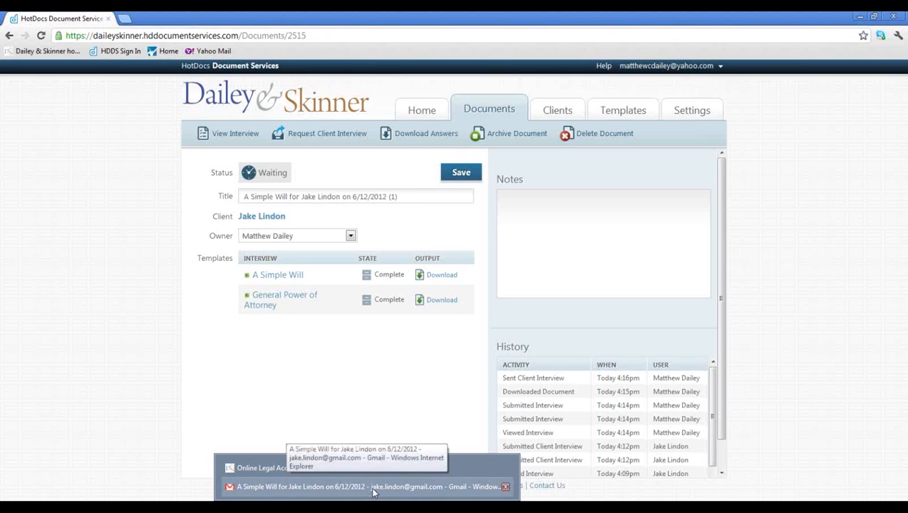
{"action": "left_click", "coordinate": [372, 490]}
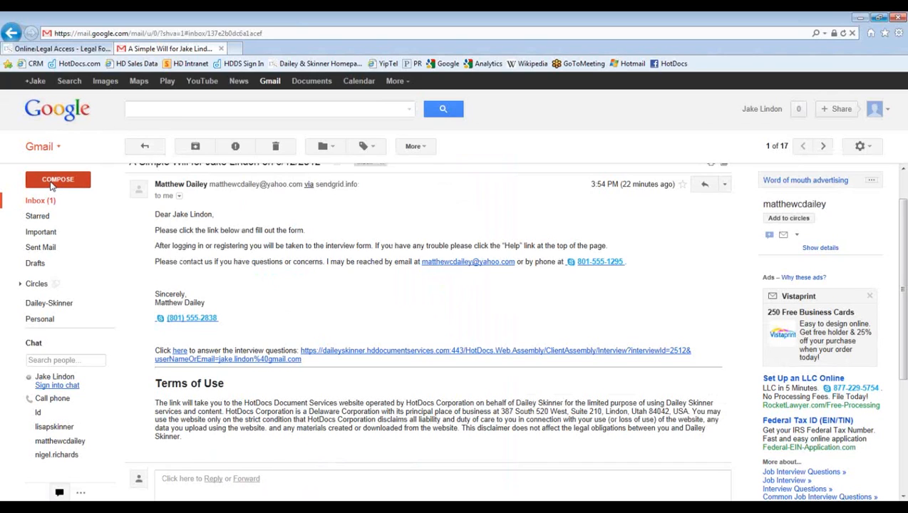
{"action": "mouse_move", "coordinate": [158, 184]}
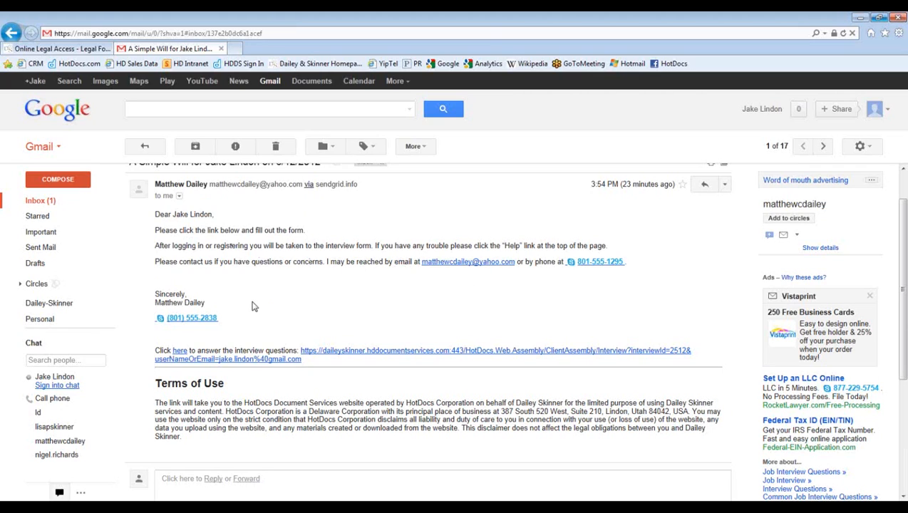
{"action": "left_click", "coordinate": [329, 353]}
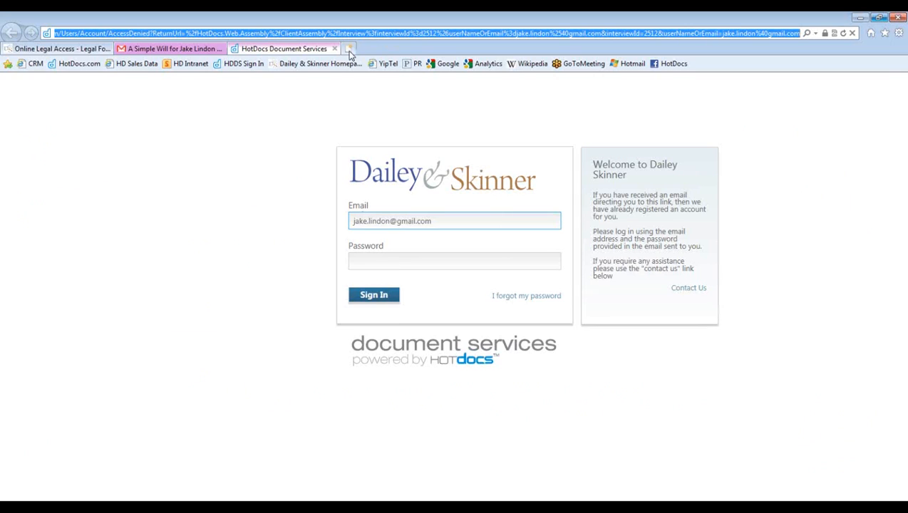
{"action": "left_click", "coordinate": [335, 49]}
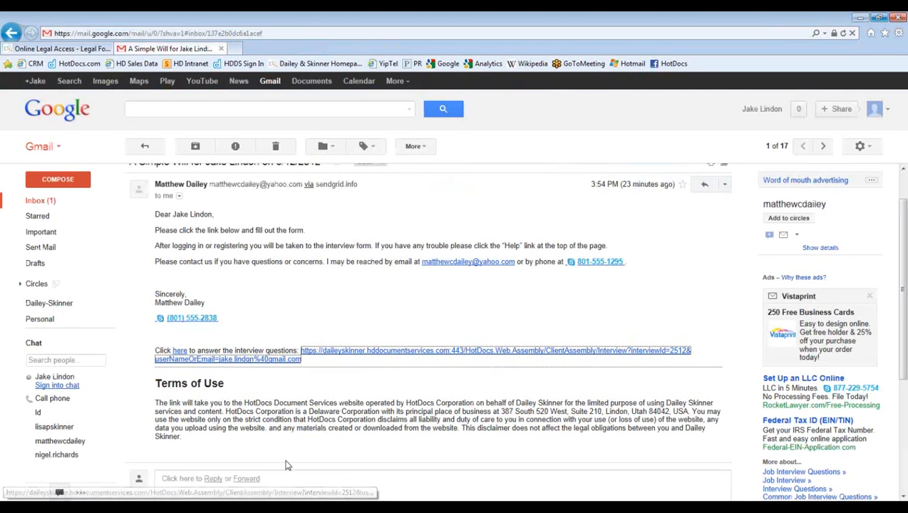
{"action": "mouse_move", "coordinate": [367, 508]}
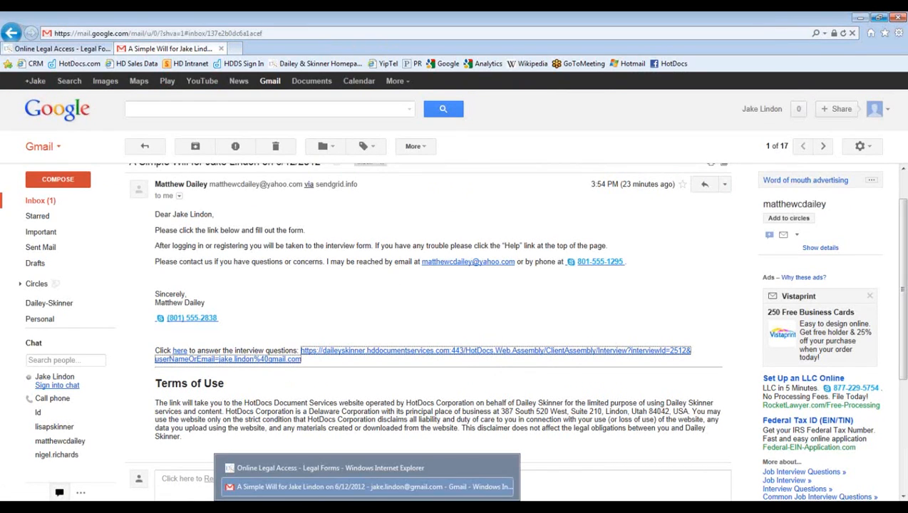
- Return to the Simple Will document page in Chrome, then go to the Templates page
{"action": "left_click", "coordinate": [327, 487]}
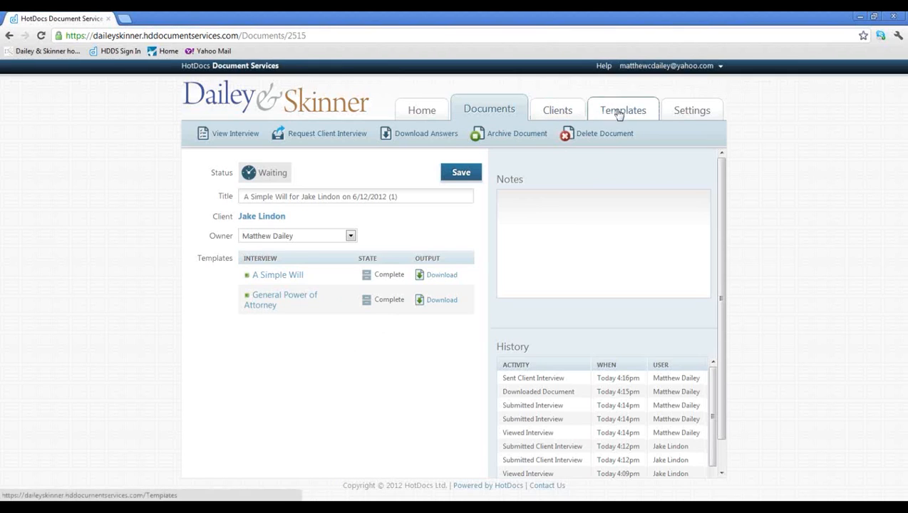
{"action": "left_click", "coordinate": [597, 137]}
- Load the Templates library listing all 31 templates, ten per page
{"action": "left_click", "coordinate": [638, 122]}
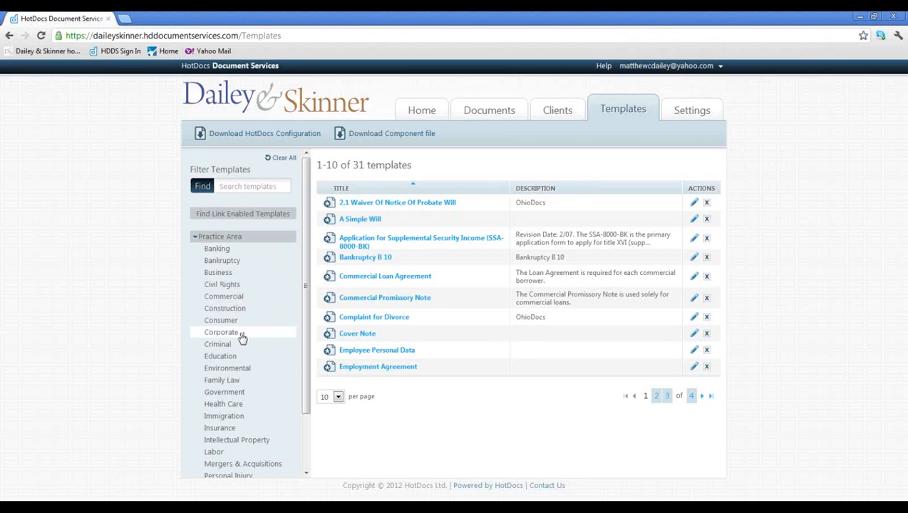
- Filter templates by Family Law, Commercial and Banking, remove Banking, then open the 14-client list
{"action": "left_click", "coordinate": [228, 385]}
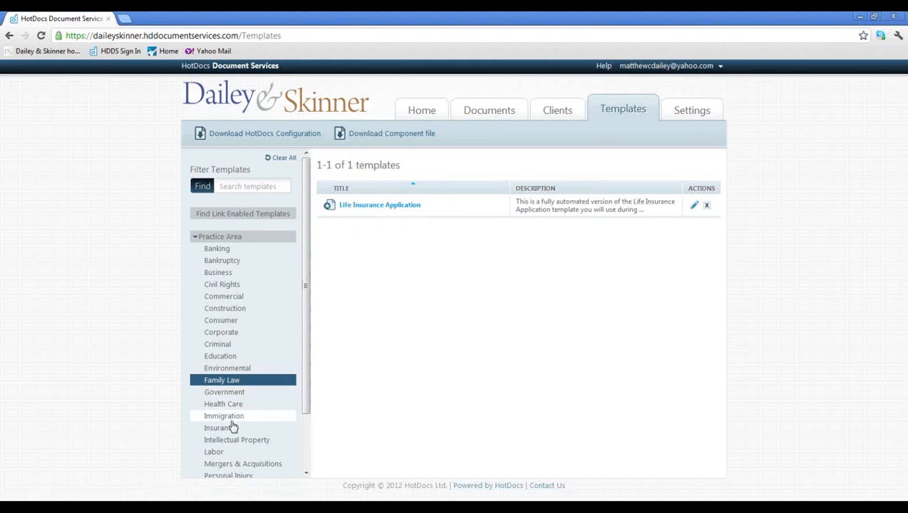
{"action": "left_click", "coordinate": [223, 297]}
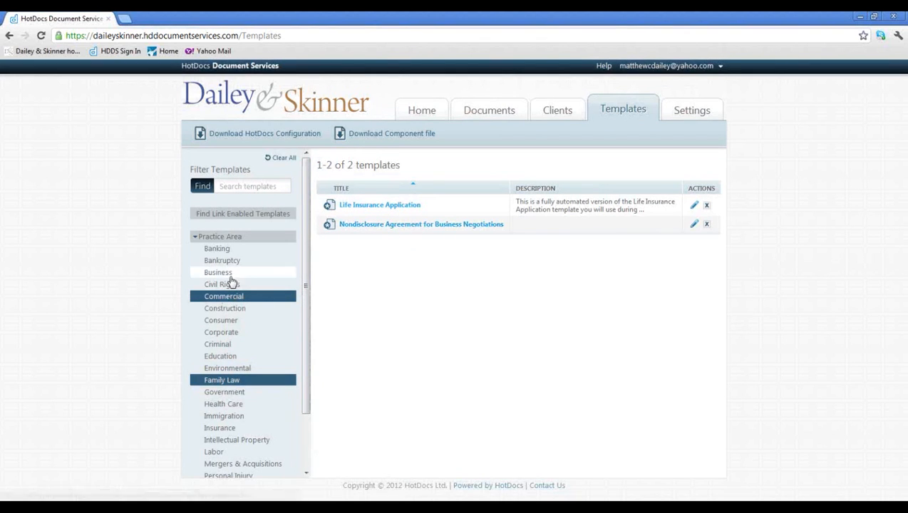
{"action": "left_click", "coordinate": [216, 249]}
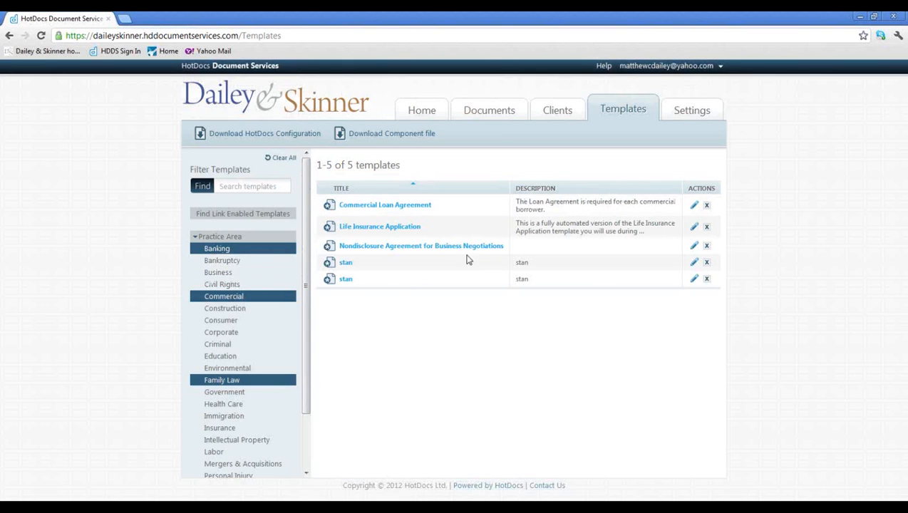
{"action": "left_click", "coordinate": [228, 251]}
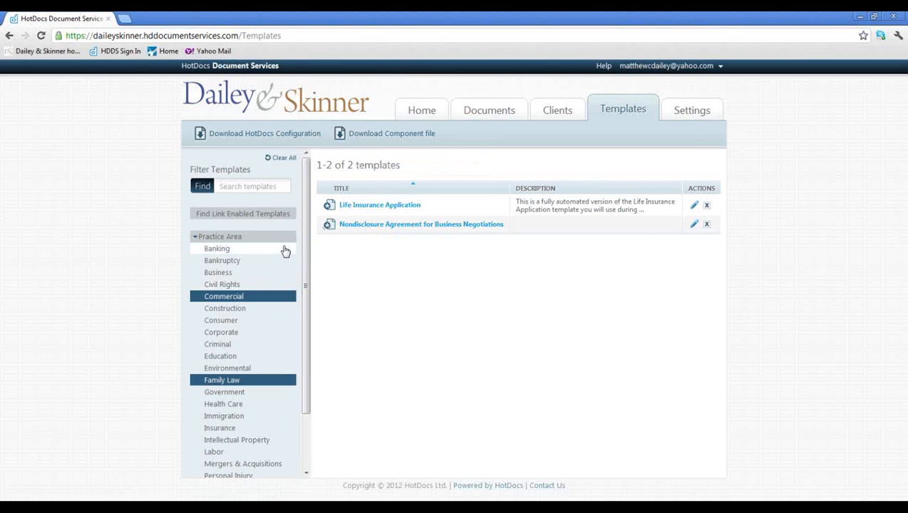
{"action": "left_click", "coordinate": [556, 112]}
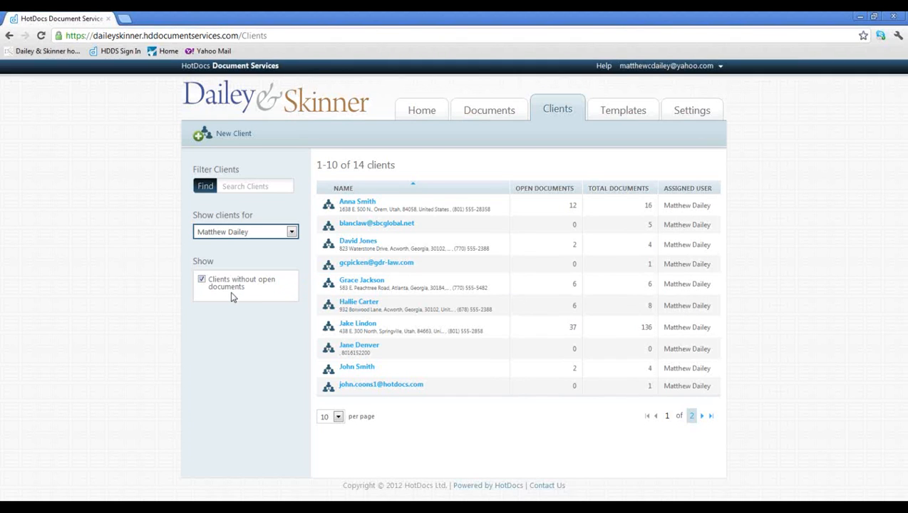
- Check the Show clients for options, keep the current attorney, and open General Settings
{"action": "left_click", "coordinate": [291, 232]}
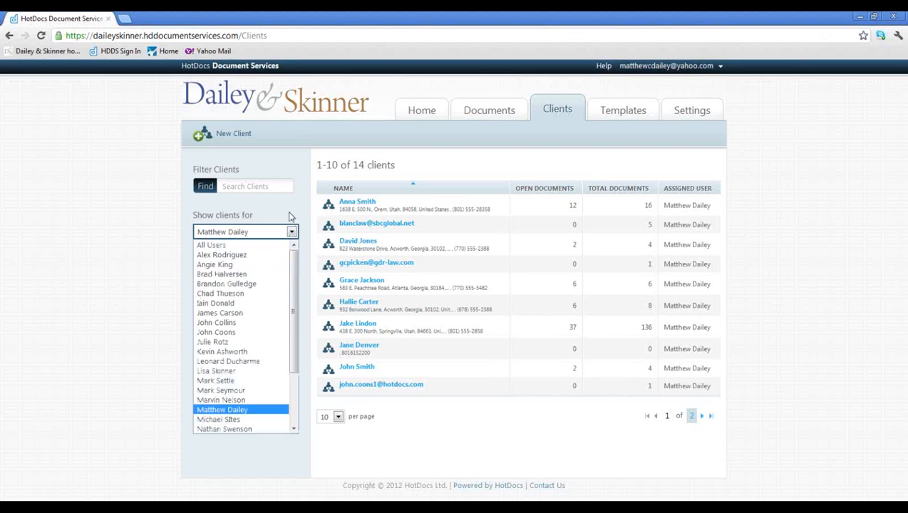
{"action": "left_click", "coordinate": [290, 216]}
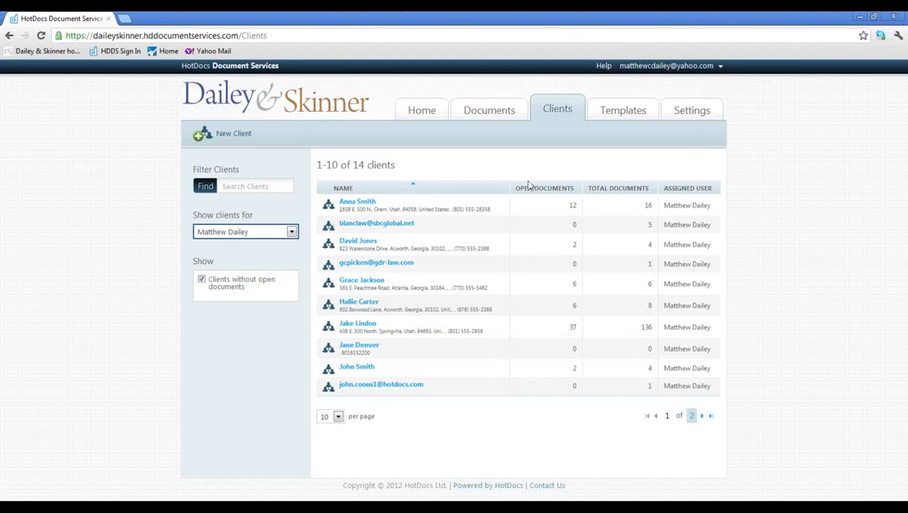
{"action": "left_click", "coordinate": [691, 113]}
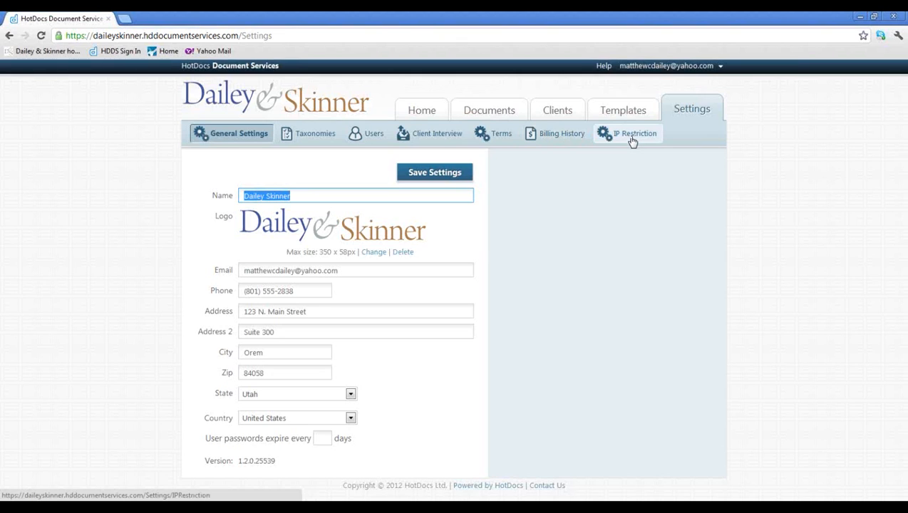
- Open the Documents page listing the first 10 of 46 documents
{"action": "left_click", "coordinate": [487, 113]}
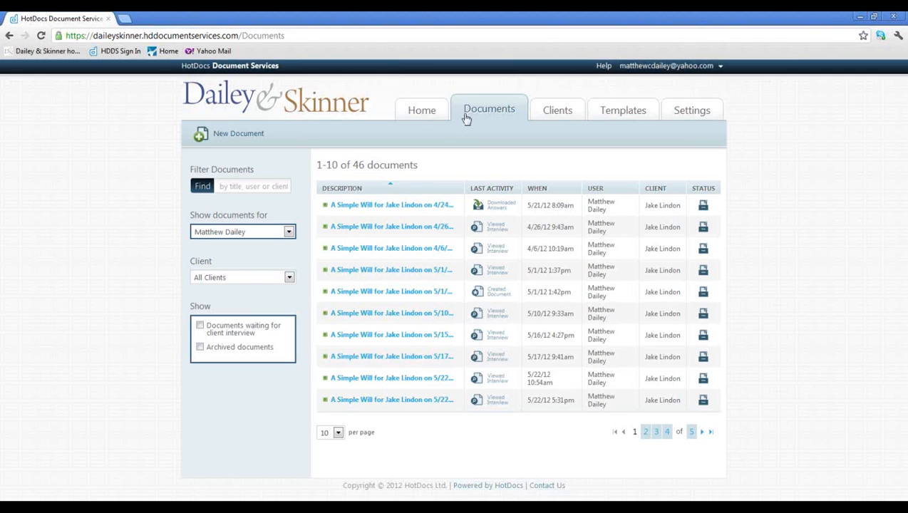
- Return to the Home dashboard with My Open Documents, Recent Clients and Recent Templates
{"action": "left_click", "coordinate": [422, 115]}
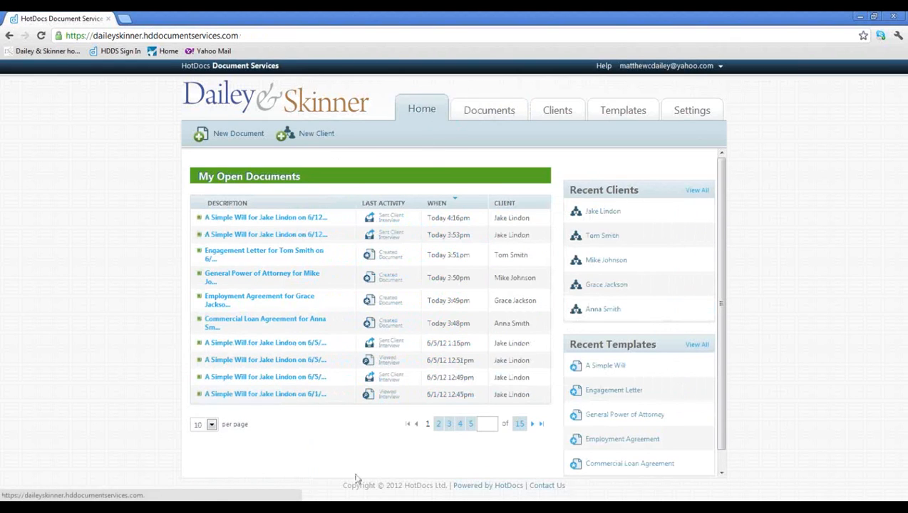
{"action": "mouse_move", "coordinate": [301, 499]}
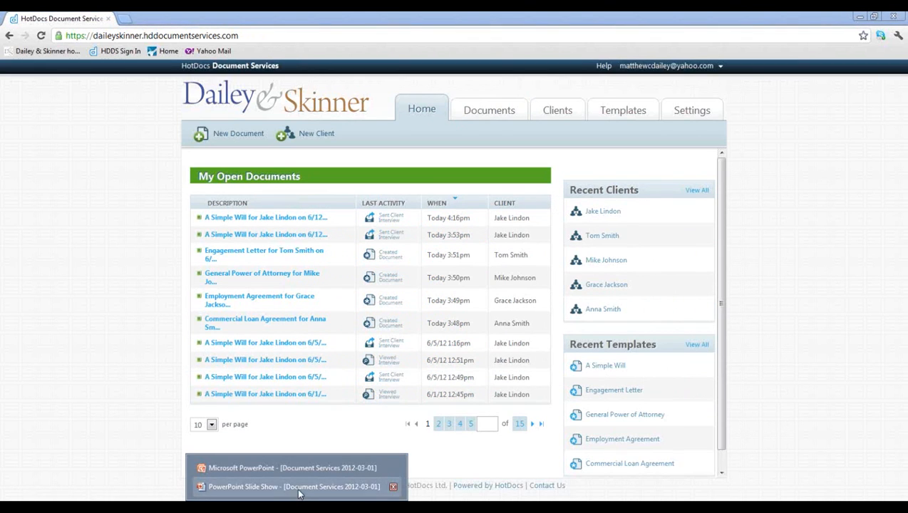